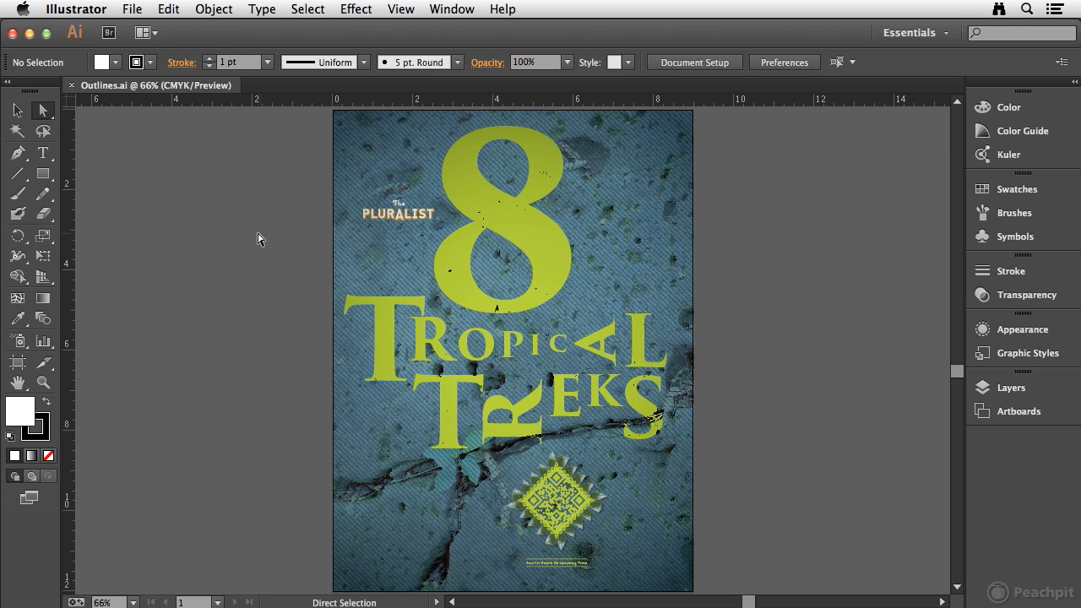
- Check that the large 8 and the Tropical Treks title are live type by selecting each and entering the title's text
key("v")
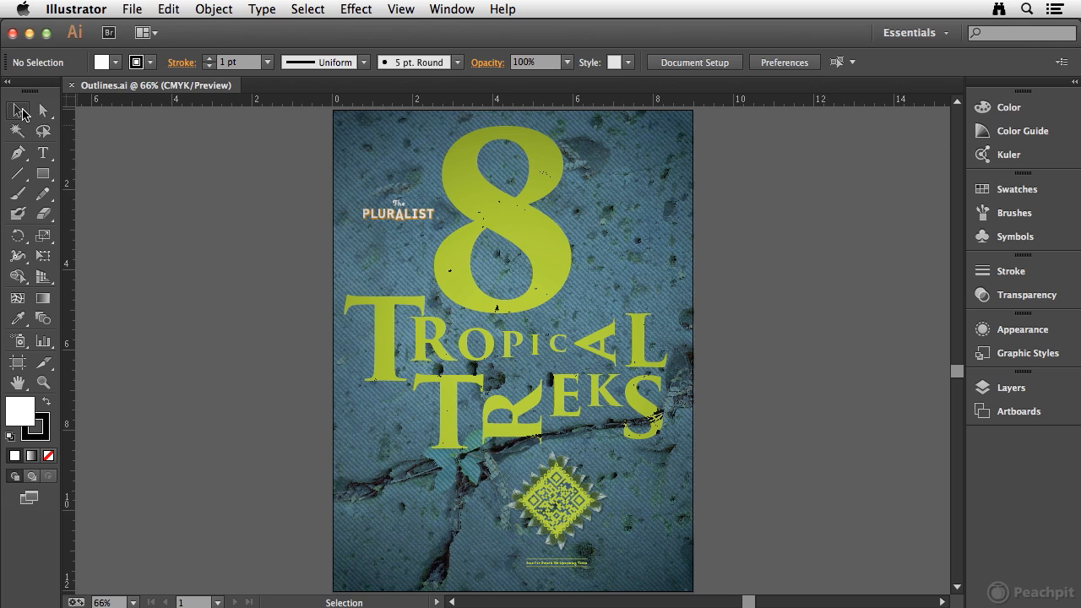
left_click(521, 225)
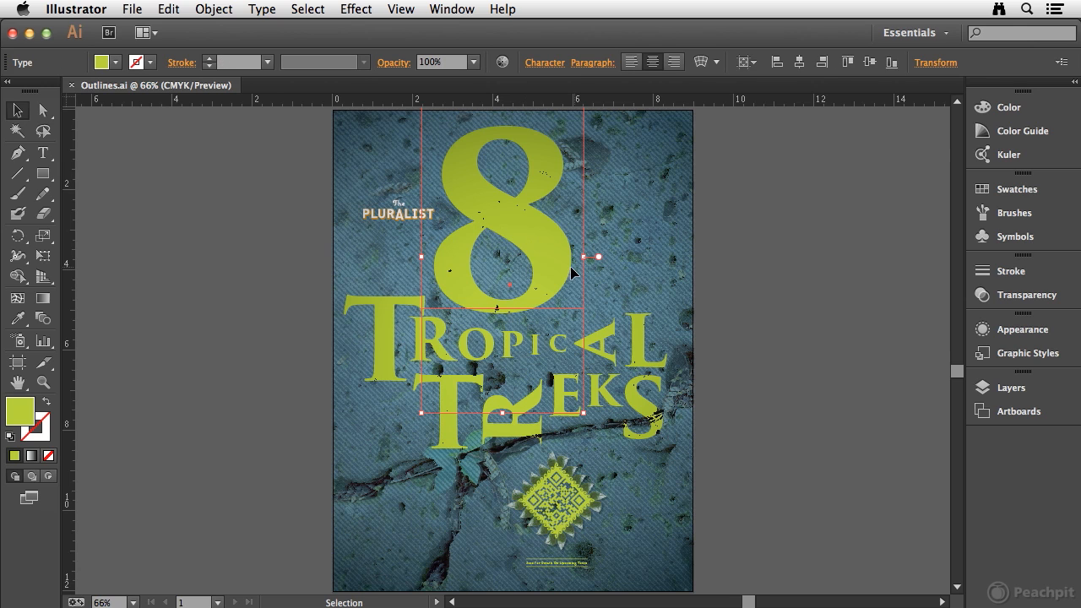
left_click(382, 328)
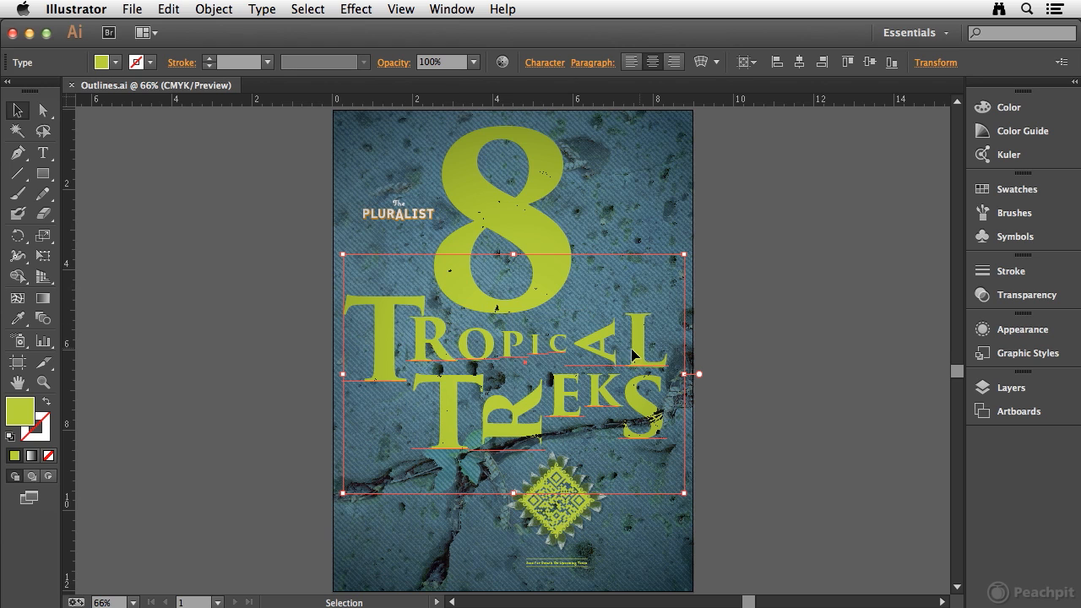
double_click(400, 332)
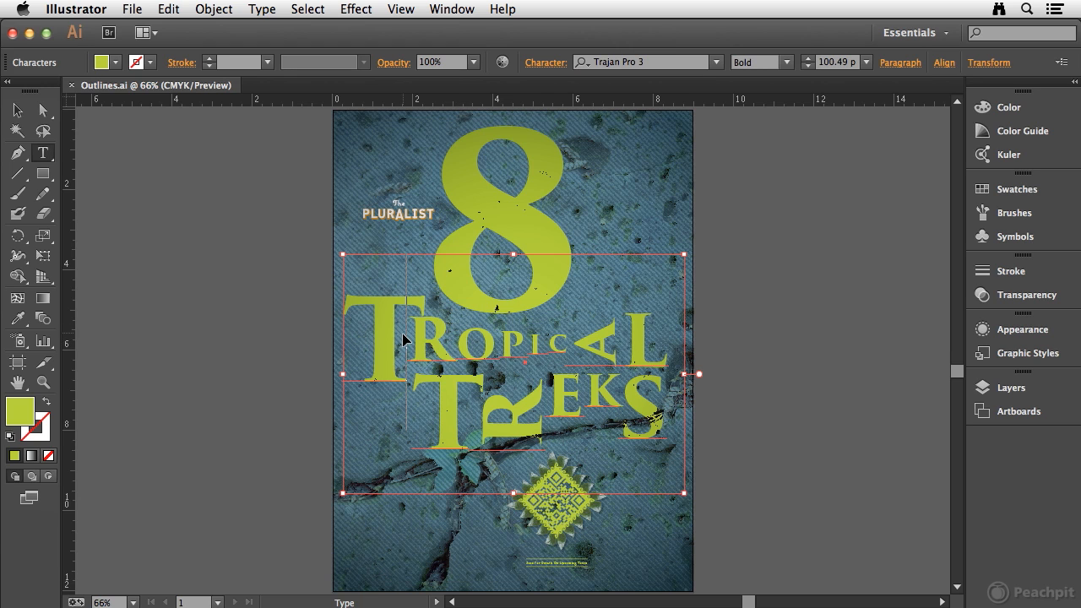
mouse_move(353, 338)
left_mouse_down()
mouse_move(638, 346)
mouse_move(365, 338)
left_mouse_up()
key("Escape")
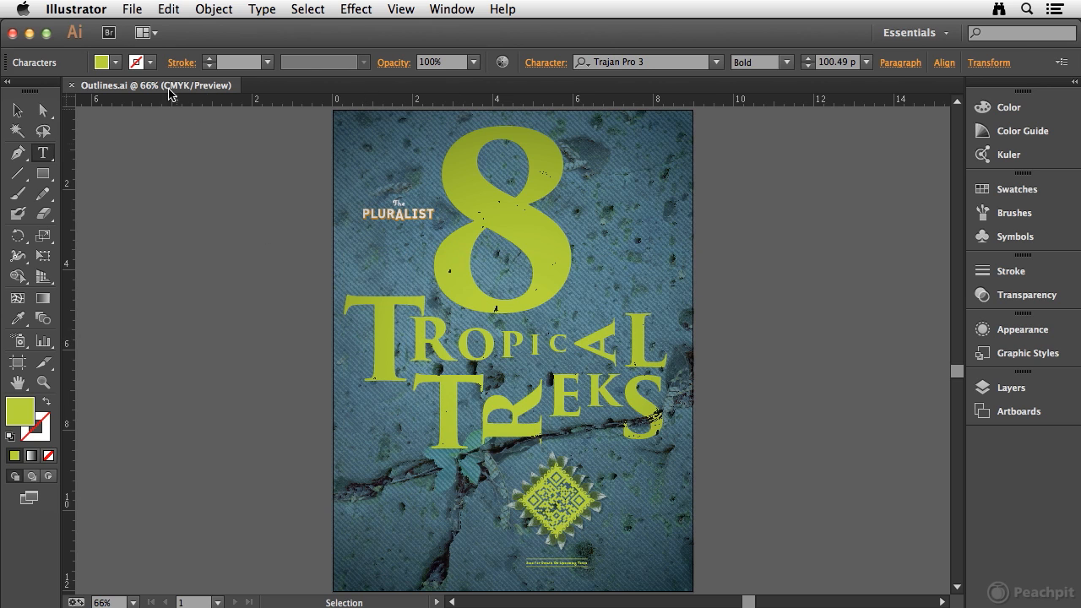
left_click(189, 162)
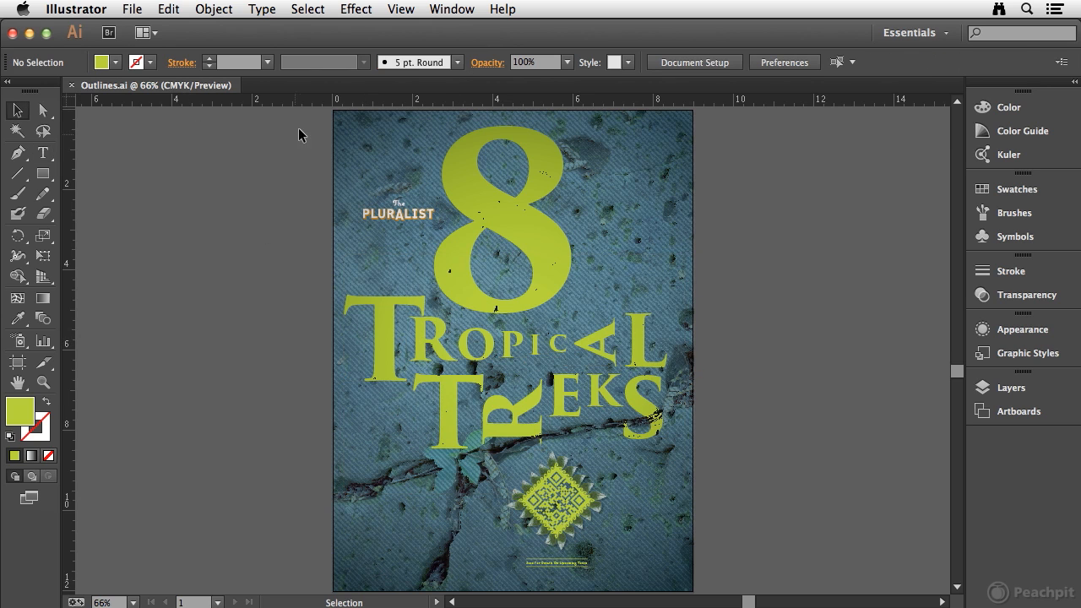
- Review the fonts used in the document with Find Font, and return to the Selection tool
left_click(261, 10)
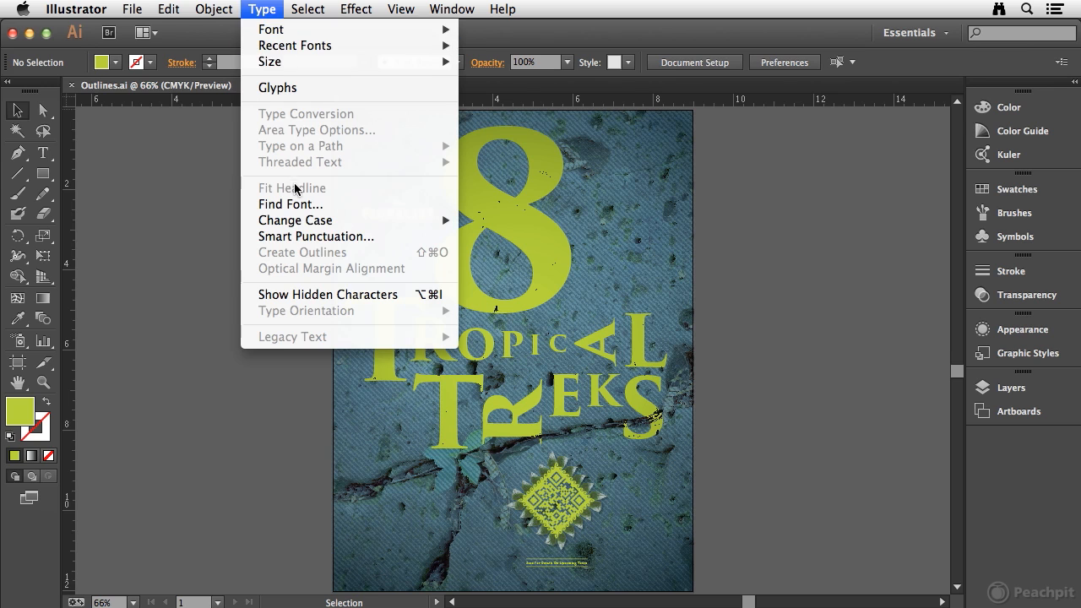
left_click(296, 205)
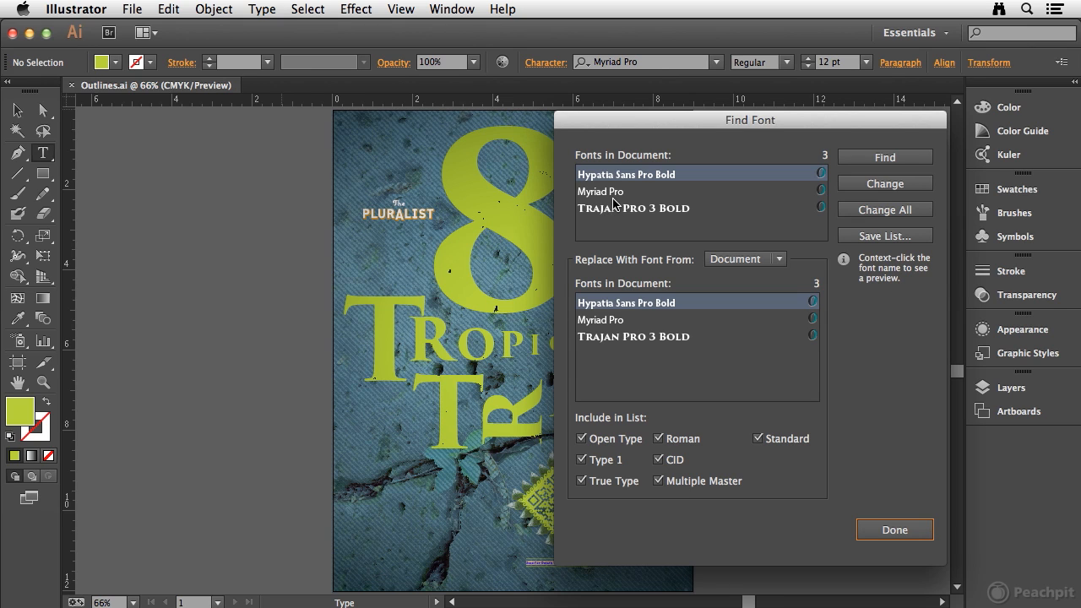
left_click(919, 532)
left_click(18, 115)
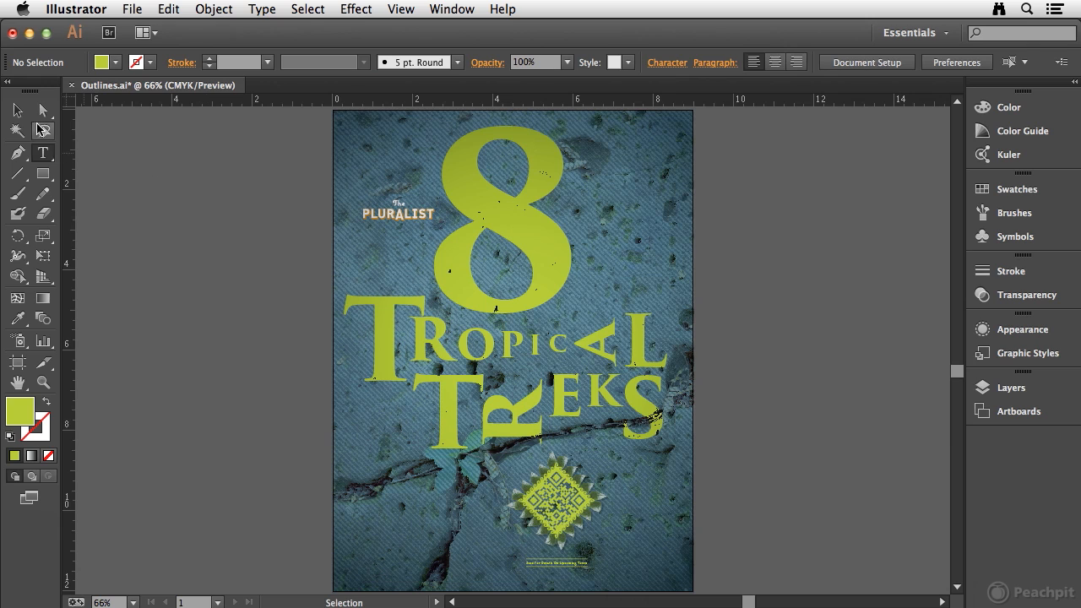
- Convert the large 8 to outlines and inspect its anchor points up close
left_click(516, 216)
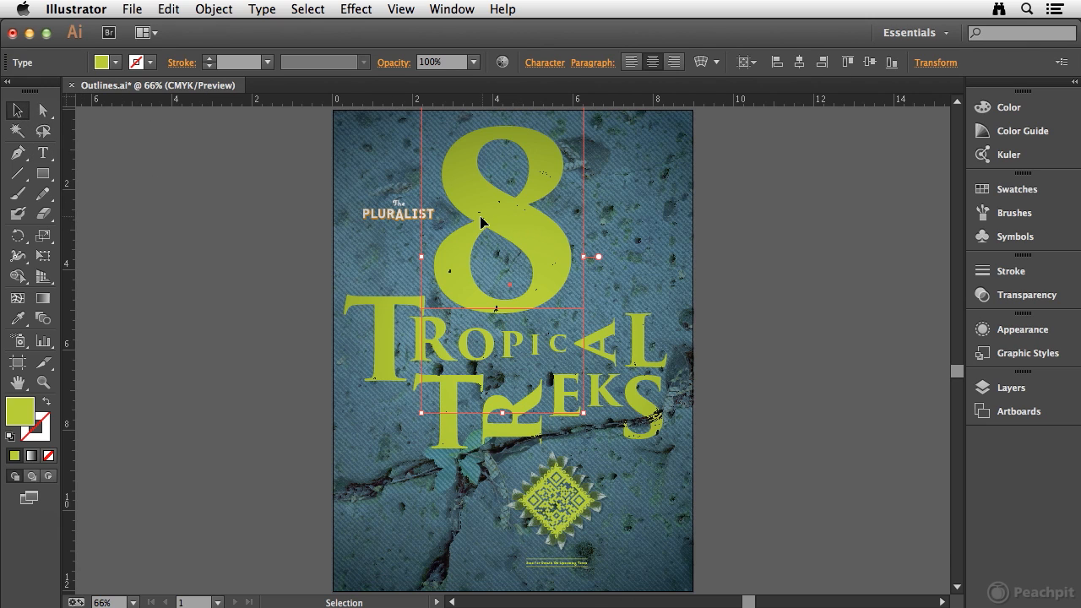
left_click(262, 10)
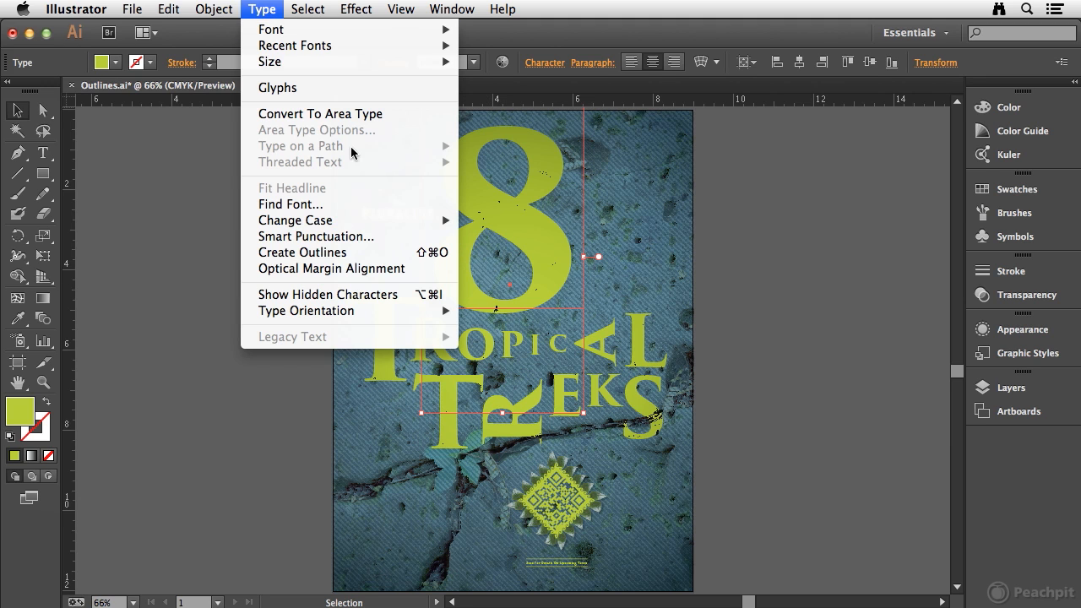
left_click(291, 252)
key("z")
left_click_drag(399, 118, 609, 344)
scroll(649, 311, "down", 2)
scroll(648, 310, "left", 1)
key("v")
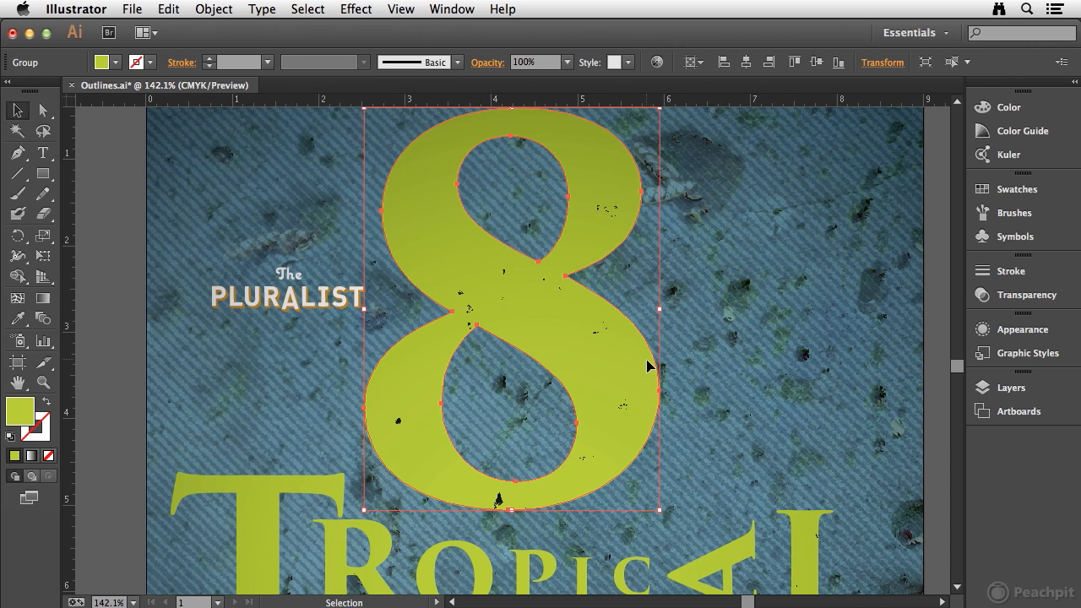
- Convert the Tropical Treks title to outlines, and deselect it with the whole poster in view
key("space")
left_click_drag(401, 410, 473, 141)
left_click_drag(456, 289, 493, 212)
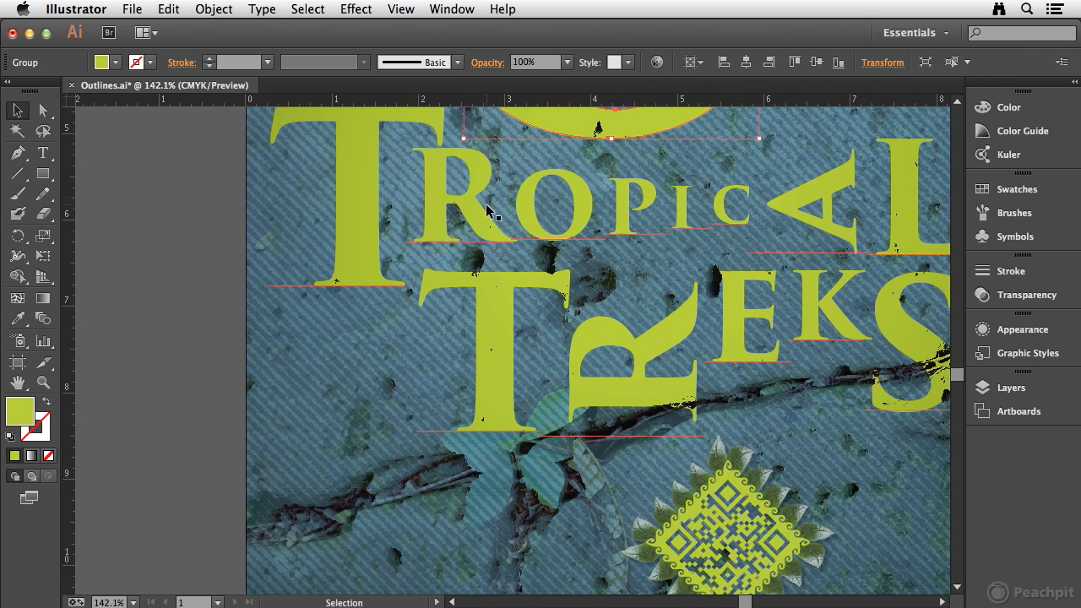
left_click(356, 268)
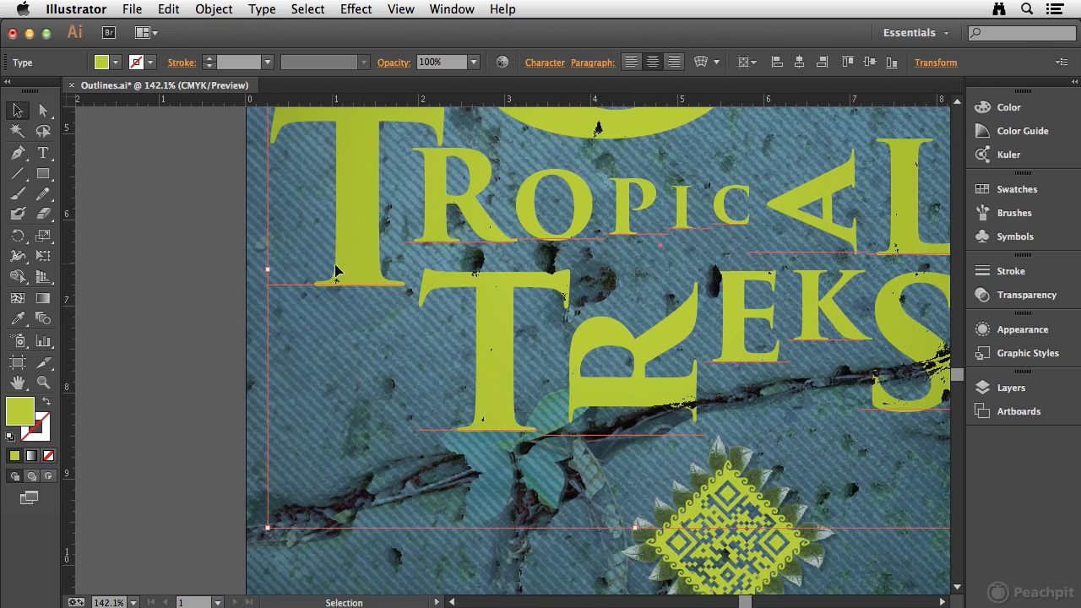
left_click(262, 11)
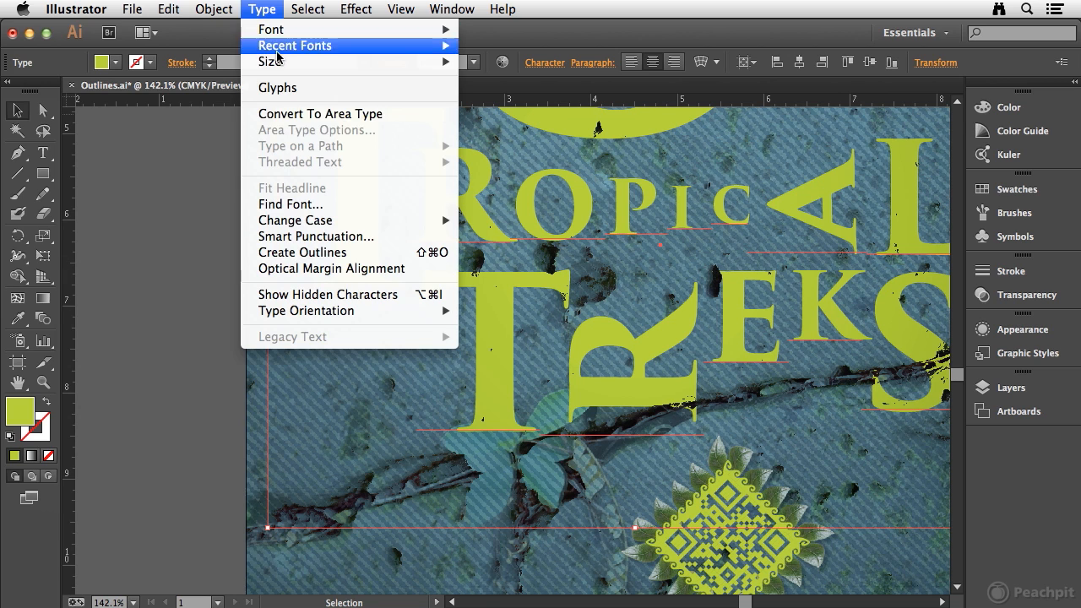
left_click(301, 254)
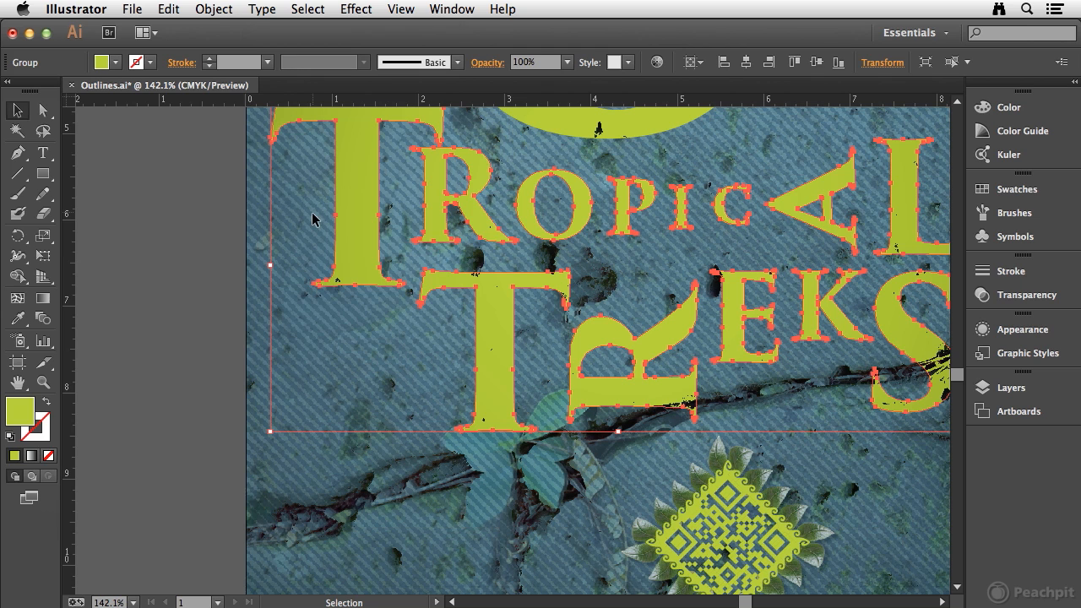
key("super+0")
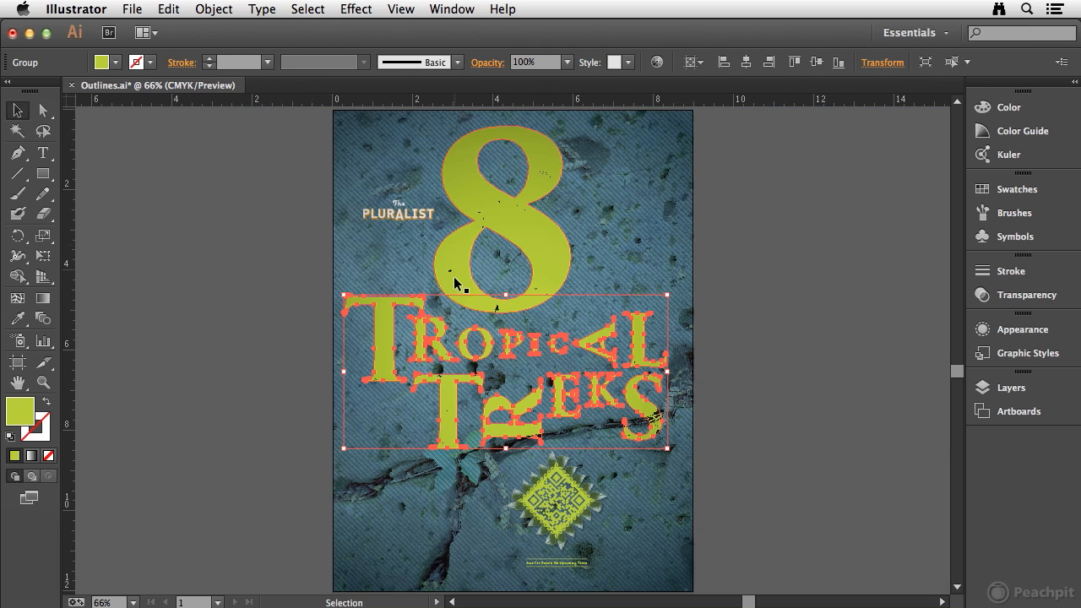
left_click(234, 308)
- Recheck the document's font list with Find Font after outlining the 8 and the title
left_click(262, 9)
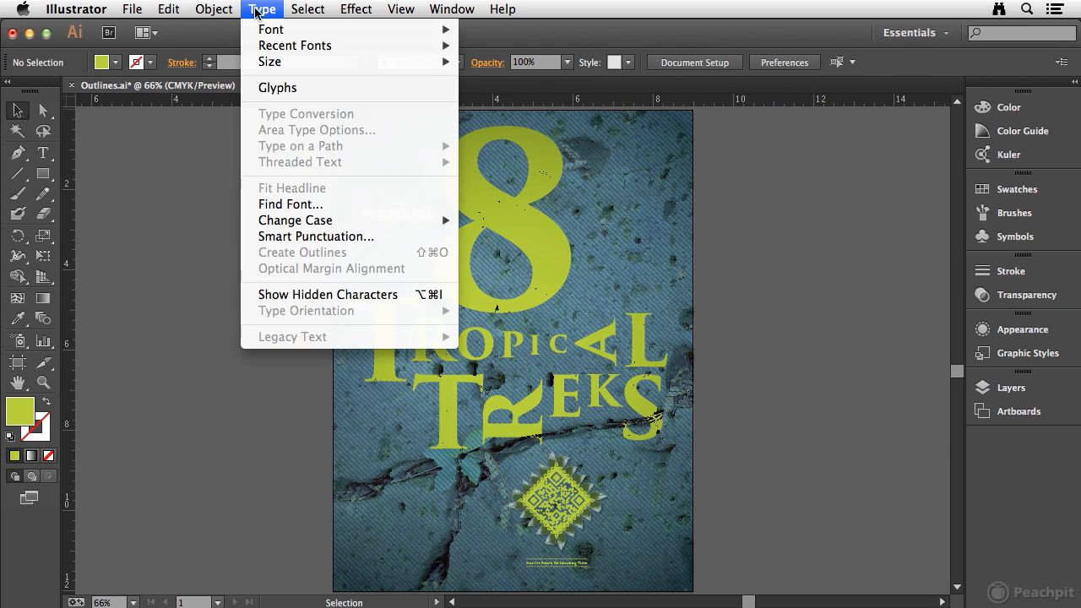
left_click(290, 205)
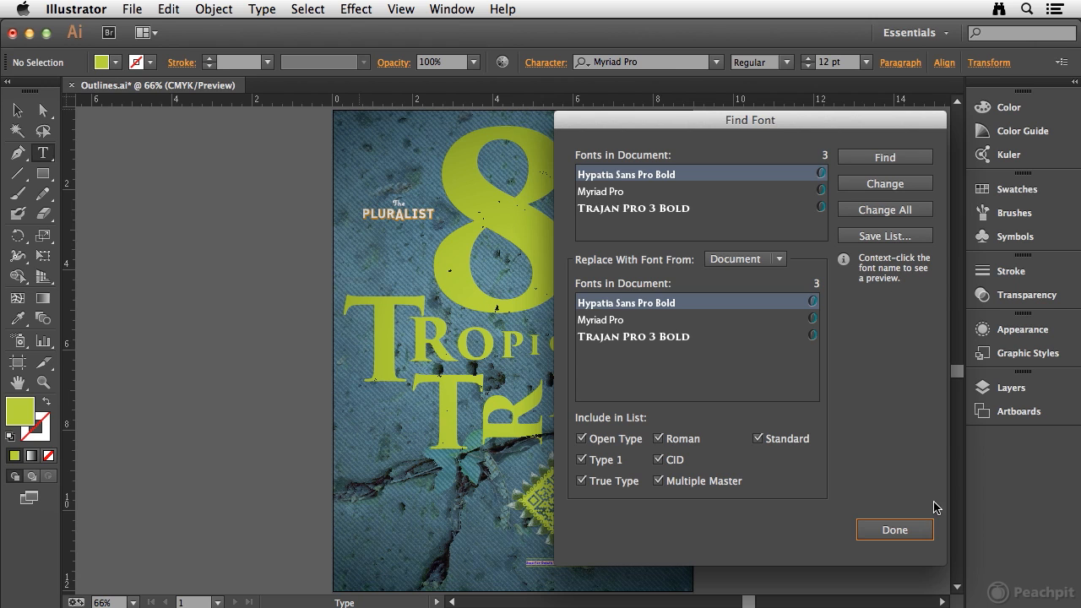
left_click(897, 528)
left_click(18, 111)
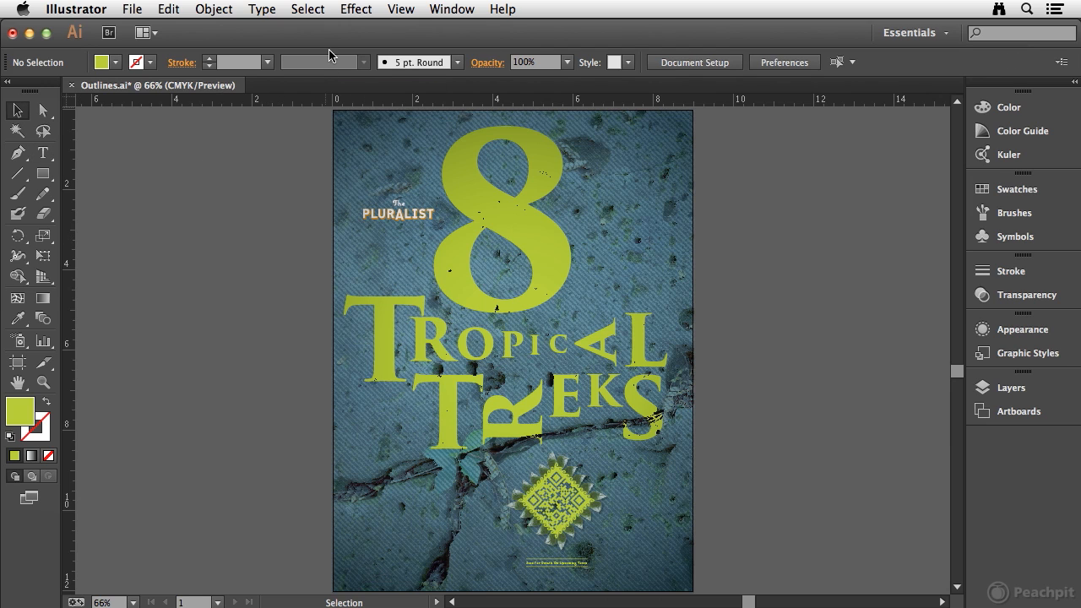
- Select all text objects to locate the remaining live type, and delete the stray empty type object on the pasteboard beside the poster
left_click(307, 8)
mouse_move(316, 180)
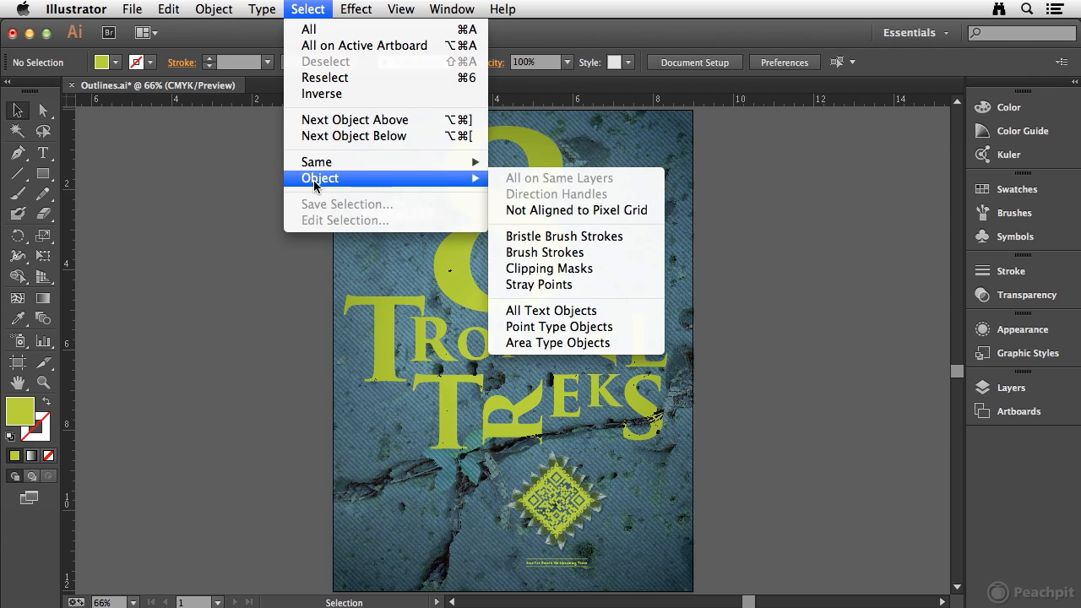
left_click(559, 311)
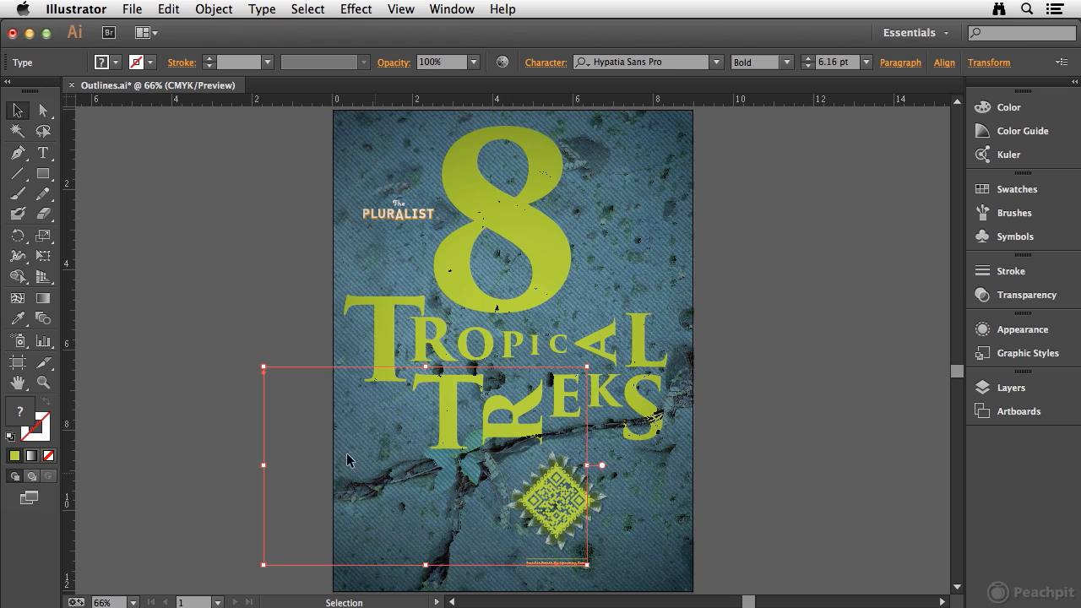
left_click(198, 311)
left_click_drag(218, 346, 293, 415)
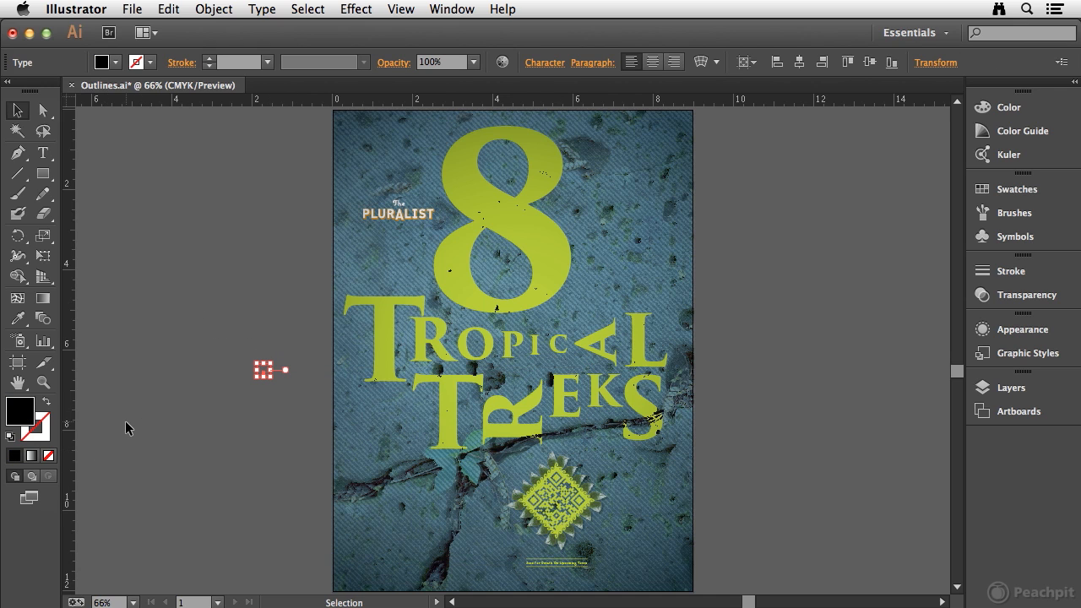
key("Delete")
- Examine the "Scan For Details On Upcoming Tours" line below the QR code at close range
key("z")
left_click_drag(504, 542, 609, 581)
key("space")
left_click_drag(482, 394, 392, 253)
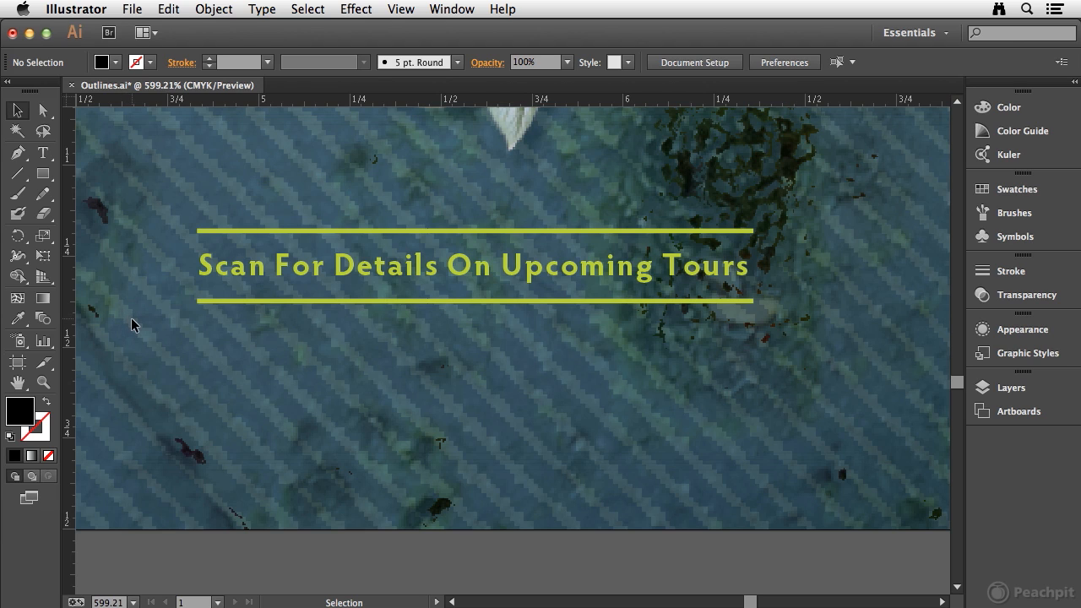
key("super+0")
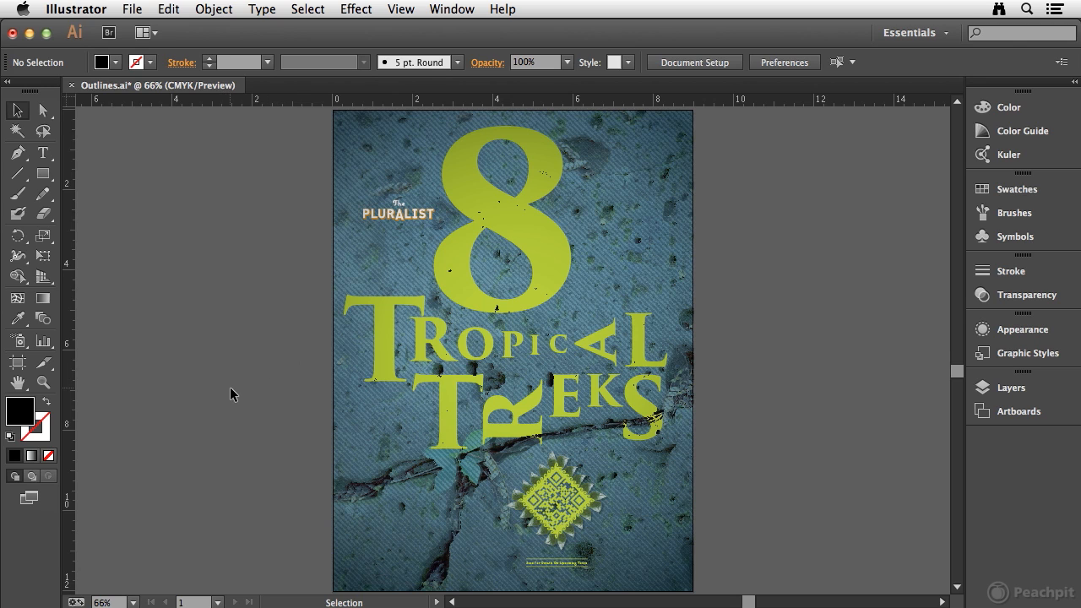
- Stretch the stem of the T in Tropical downward with Direct Selection until its base is level with the QR code
left_click(43, 111)
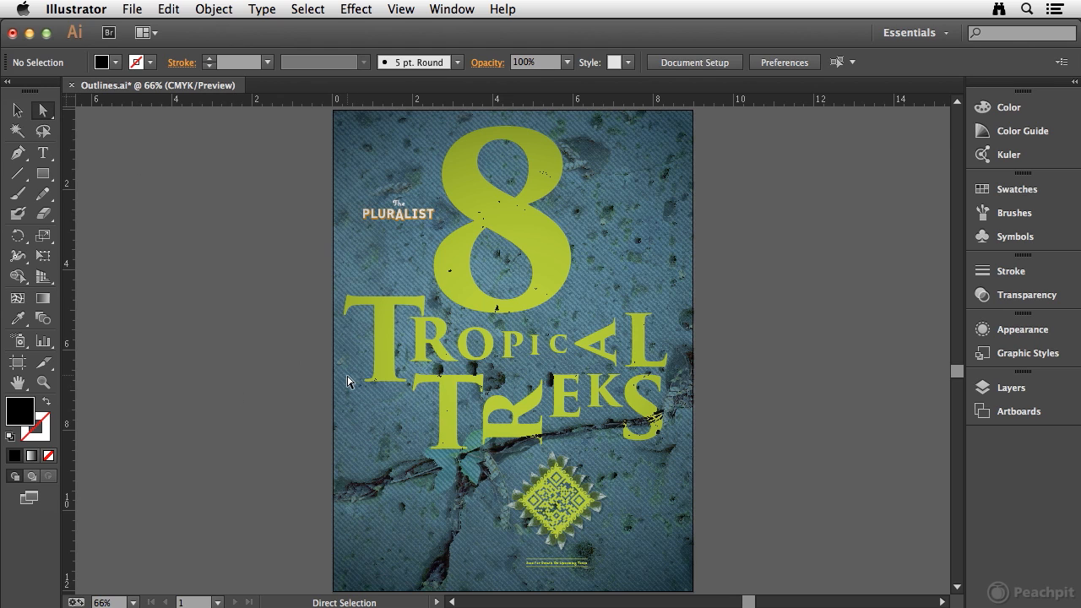
left_click(397, 380)
left_click_drag(364, 387, 363, 490)
left_click(223, 432)
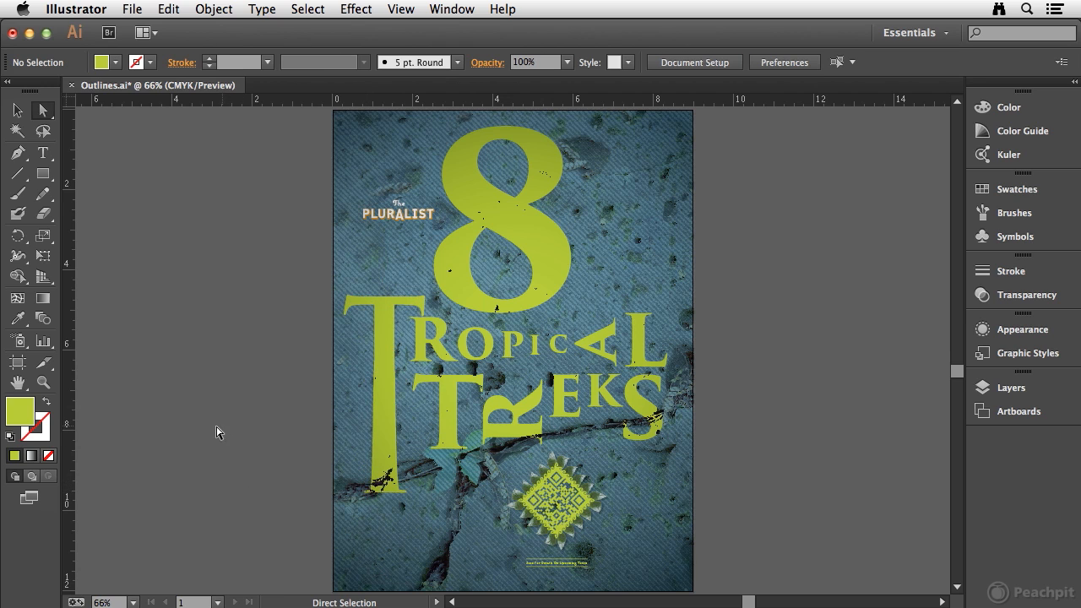